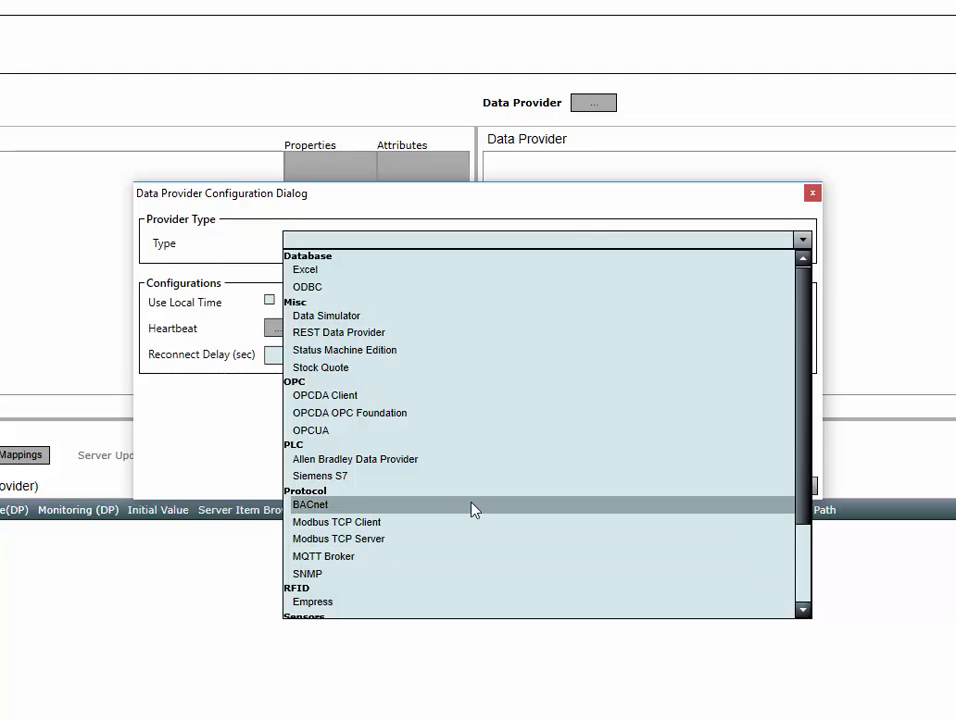
- Set the data provider type to OPCDA Client and move the configuration dialog so its settings are easier to reach
{"action": "scroll", "coordinate": [360, 560], "scroll_direction": "down", "scroll_amount": 2}
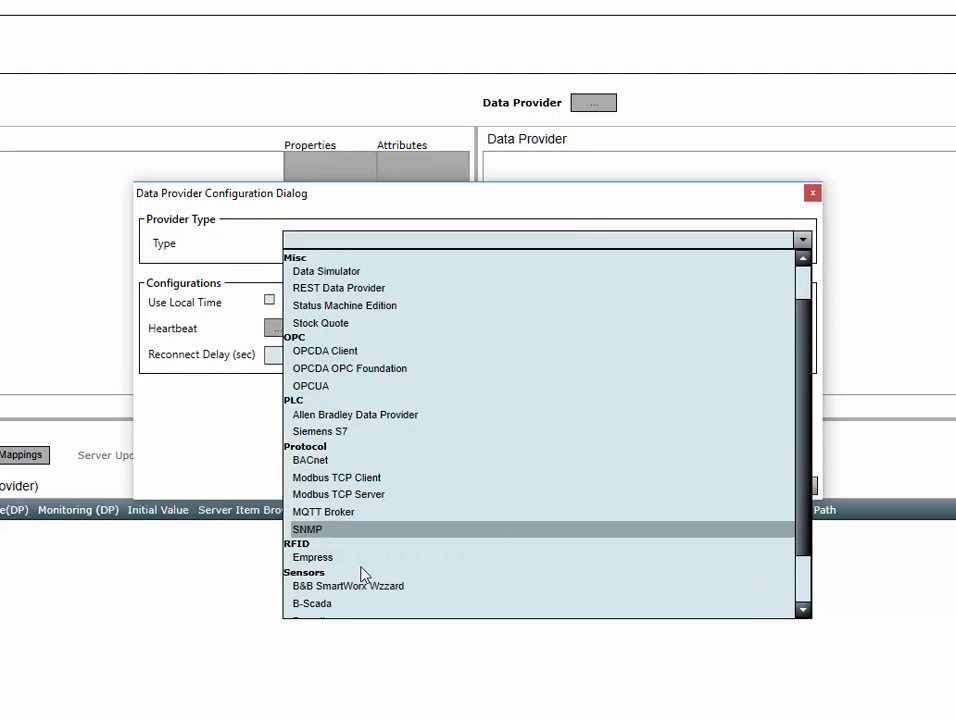
{"action": "scroll", "coordinate": [364, 575], "scroll_direction": "up", "scroll_amount": 2}
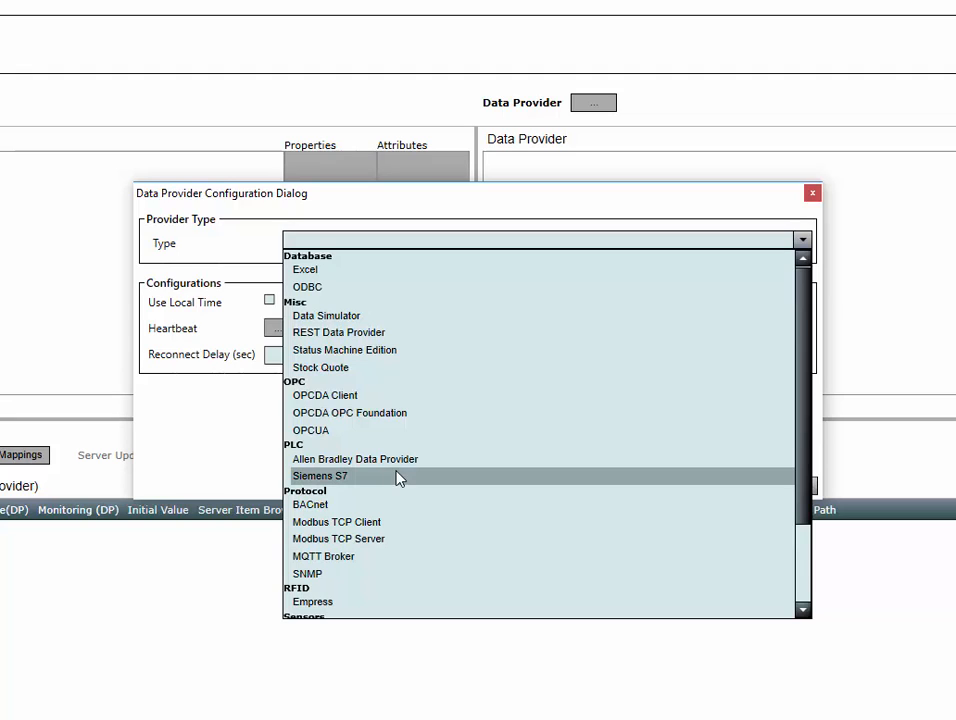
{"action": "left_click", "coordinate": [322, 396]}
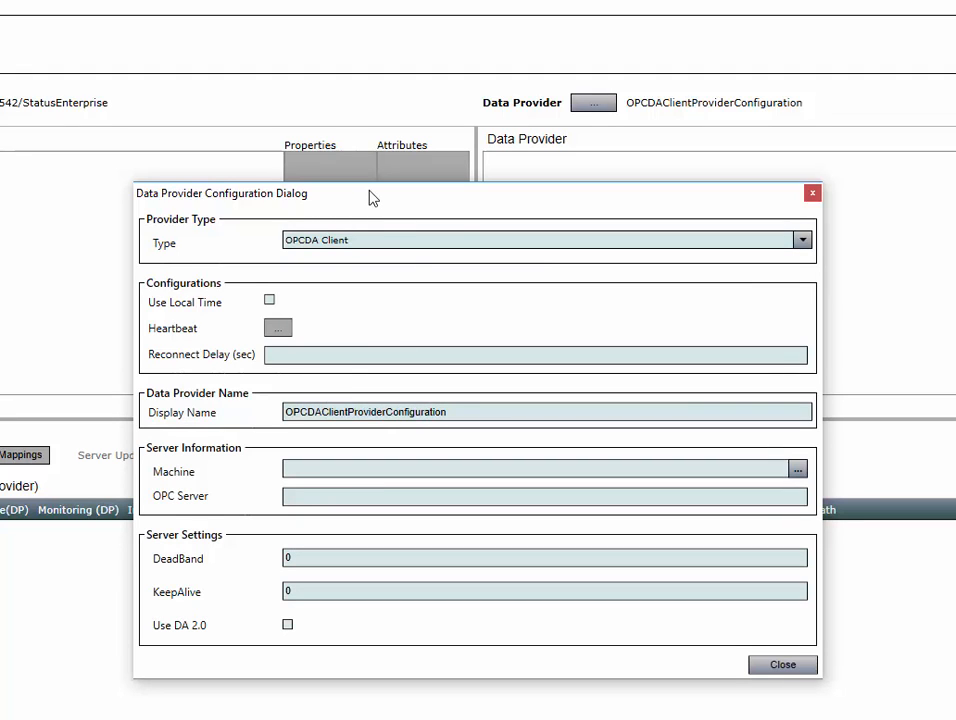
{"action": "left_click_drag", "start_coordinate": [376, 200], "coordinate": [412, 79]}
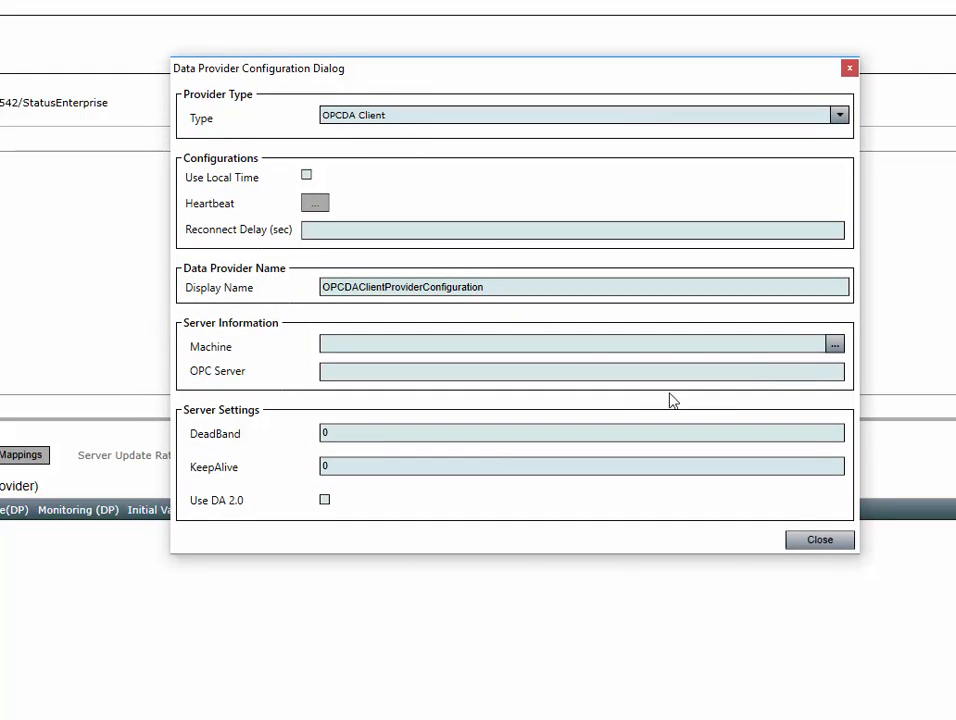
{"action": "left_click", "coordinate": [835, 346]}
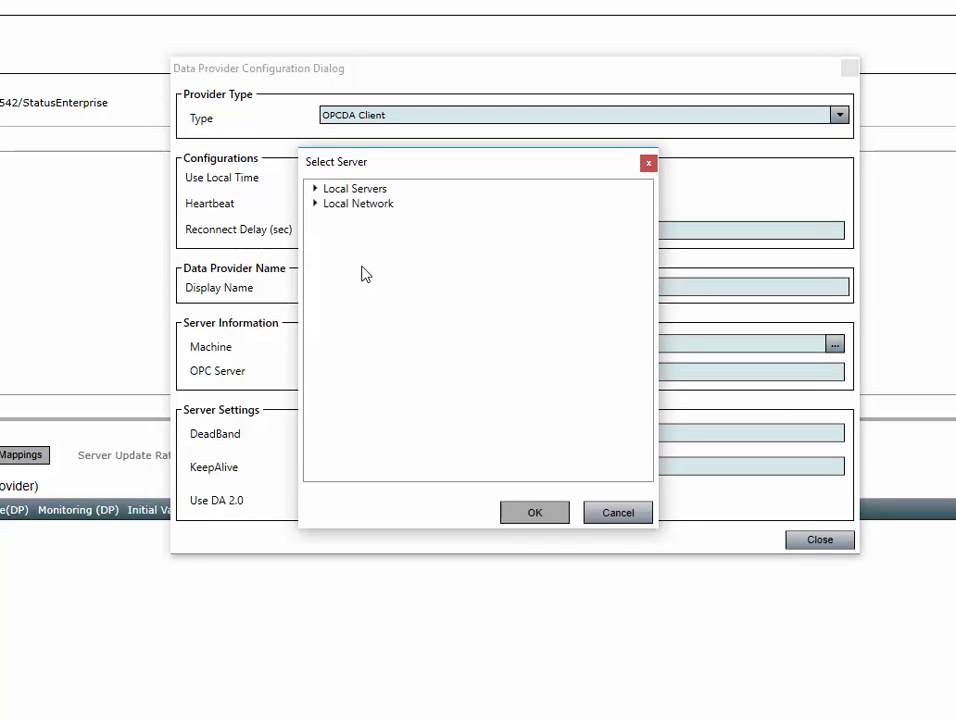
{"action": "left_click", "coordinate": [313, 189]}
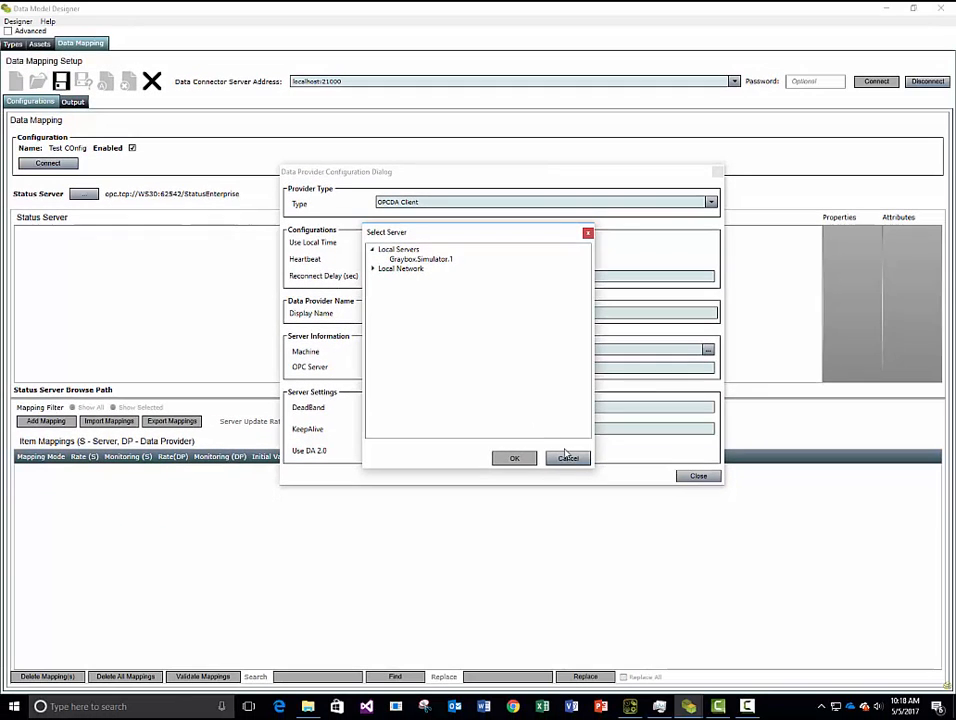
{"action": "left_click", "coordinate": [586, 478]}
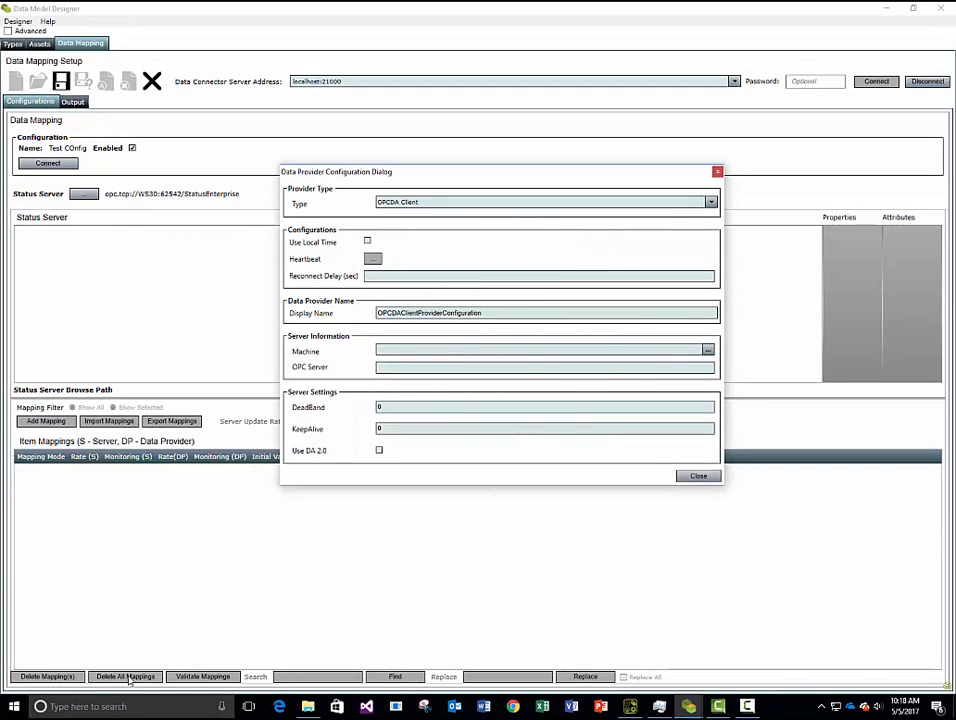
{"action": "left_click", "coordinate": [129, 706]}
{"action": "type", "text": "opc"}
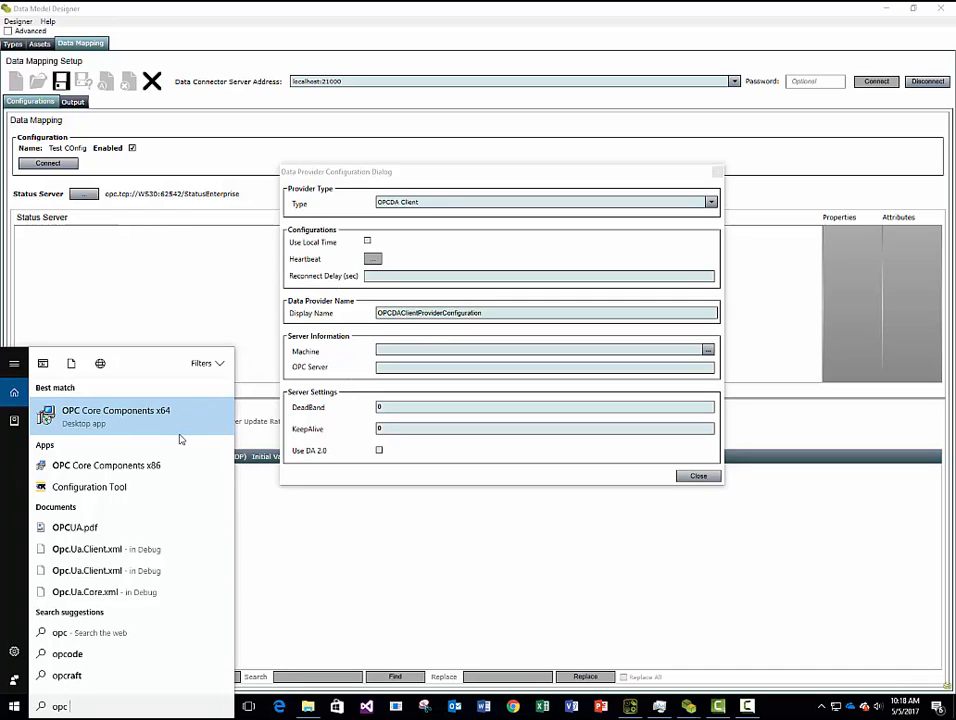
{"action": "left_click", "coordinate": [508, 257]}
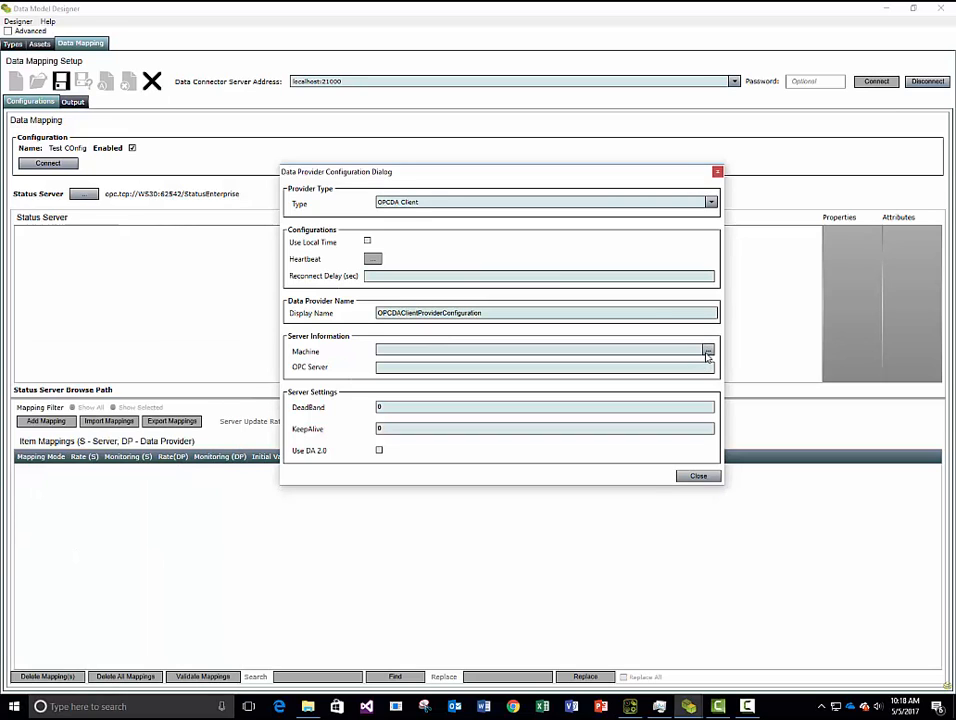
- Choose the local server Graybox.Simulator.1 as the provider's OPC server, then check and close the data provider configuration
{"action": "left_click", "coordinate": [708, 350]}
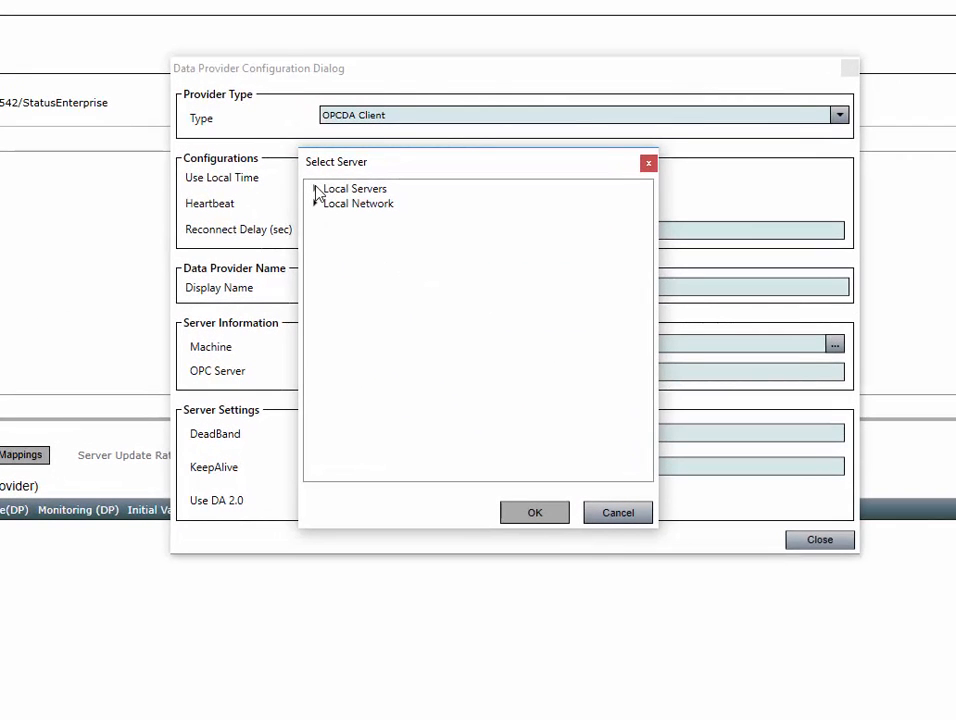
{"action": "left_click", "coordinate": [319, 192]}
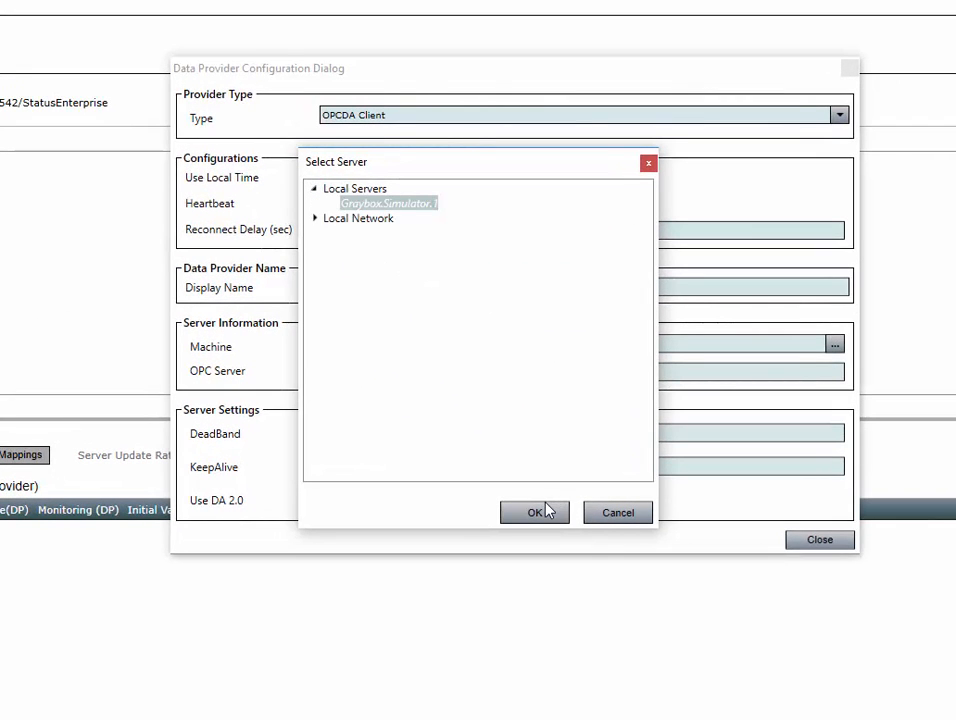
{"action": "left_click", "coordinate": [544, 510]}
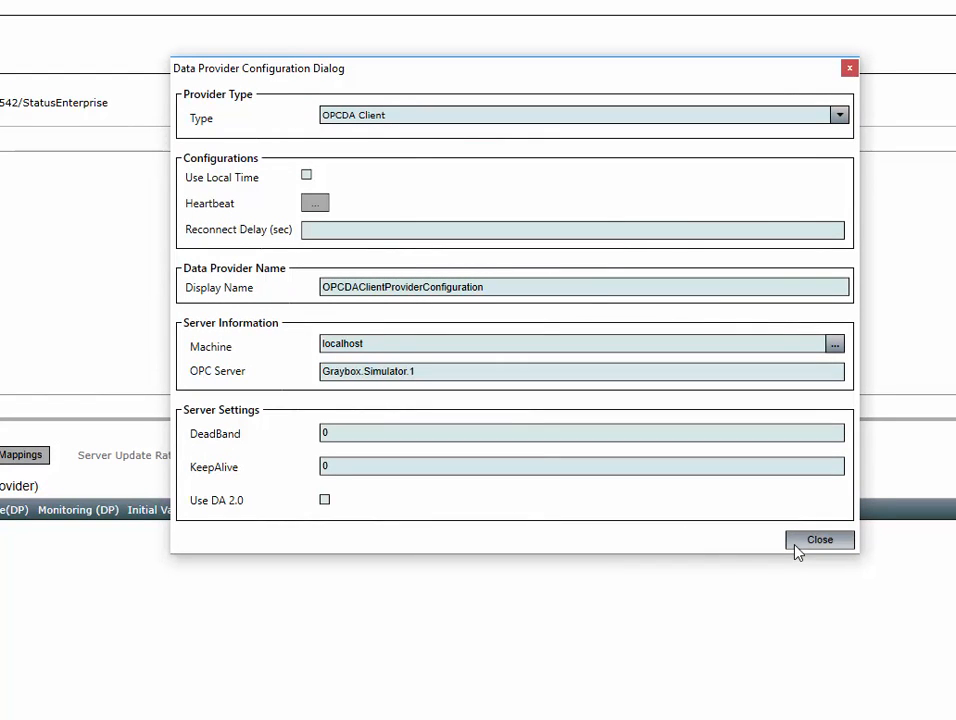
{"action": "left_click", "coordinate": [795, 546]}
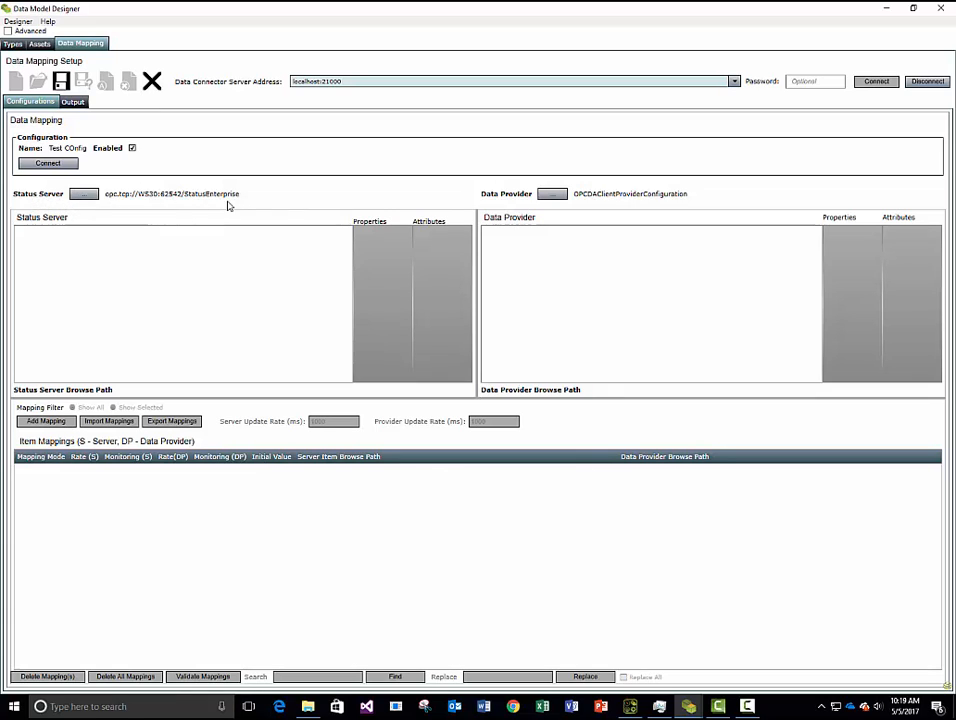
{"action": "left_click", "coordinate": [551, 194]}
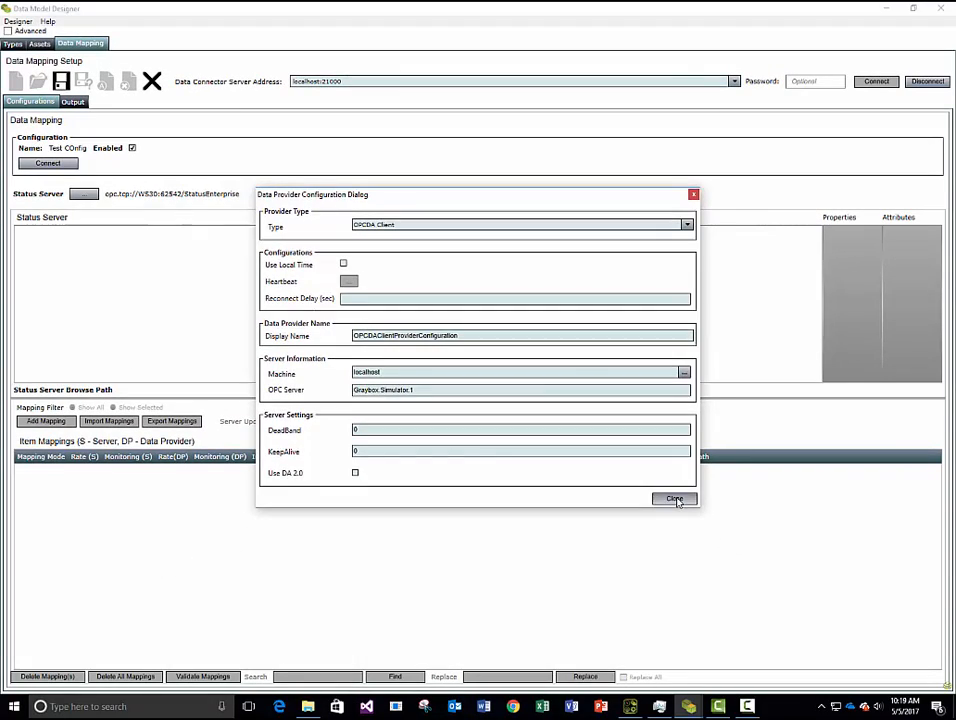
{"action": "left_click", "coordinate": [675, 499]}
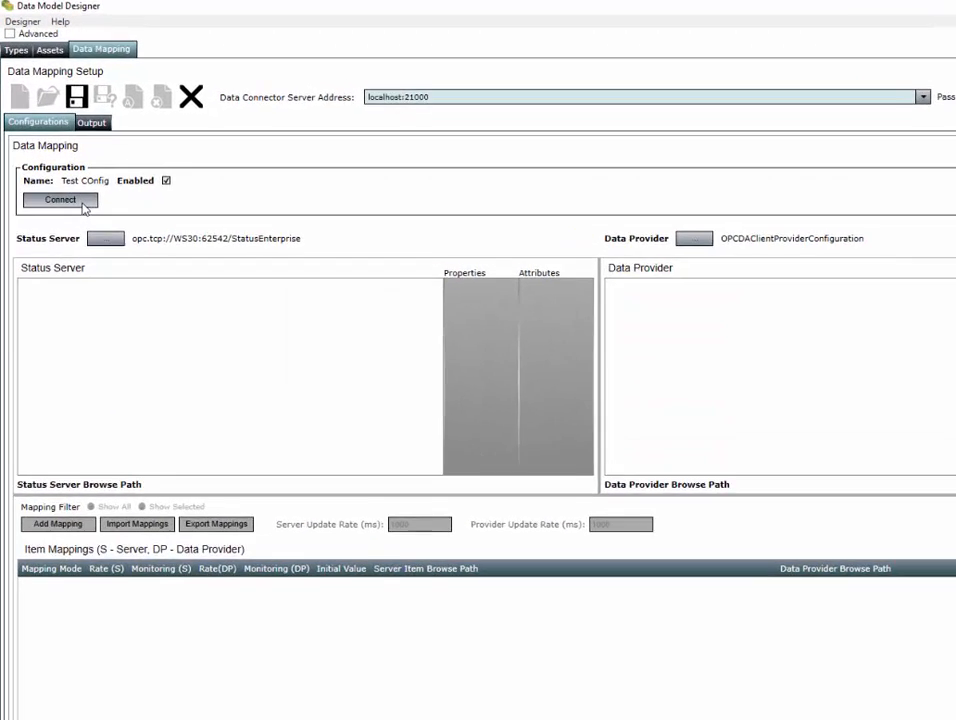
- Connect the mapping configuration and select Pump A1 under the Status Server's Assets
{"action": "left_click", "coordinate": [65, 165]}
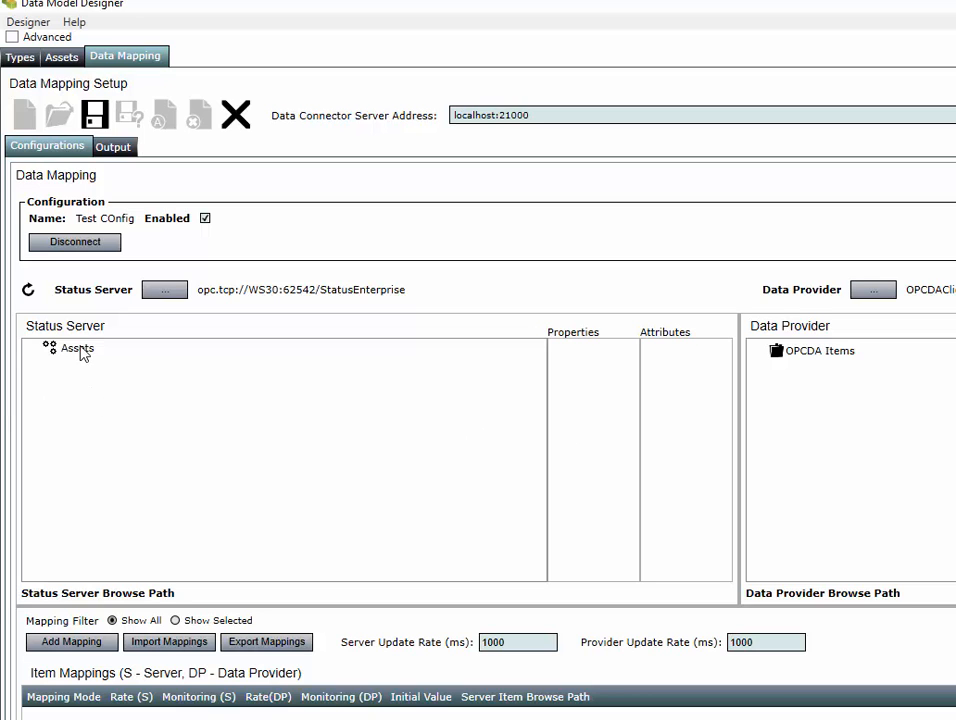
{"action": "double_click", "coordinate": [80, 350]}
{"action": "double_click", "coordinate": [106, 366]}
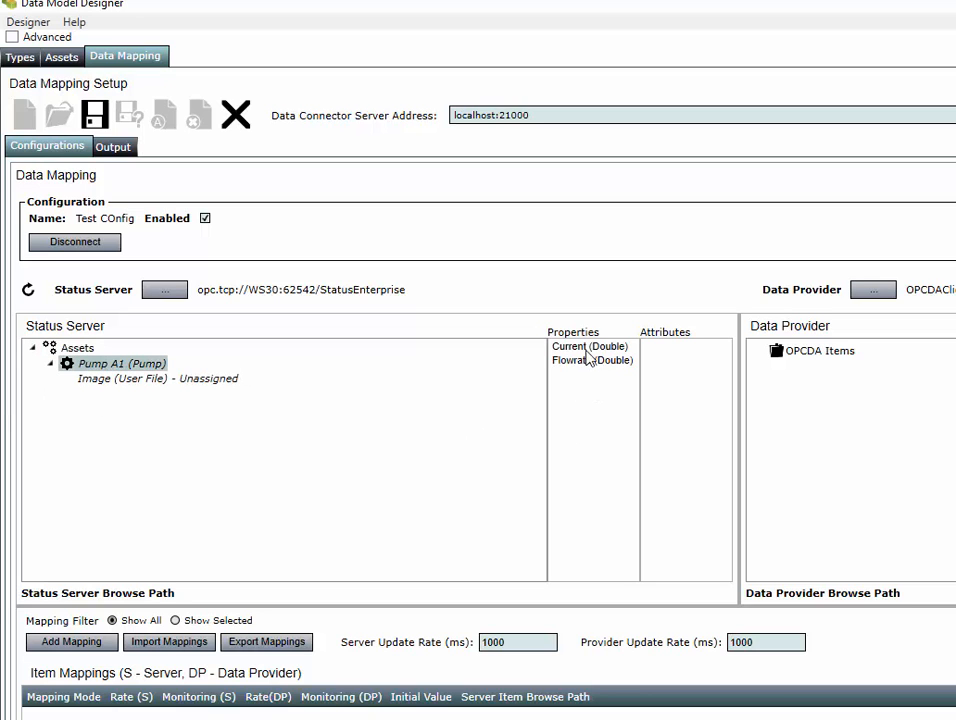
- Add a mapping from the OPCDA item numeric.sin.uint8 value to Pump A1's Current value
{"action": "double_click", "coordinate": [845, 354]}
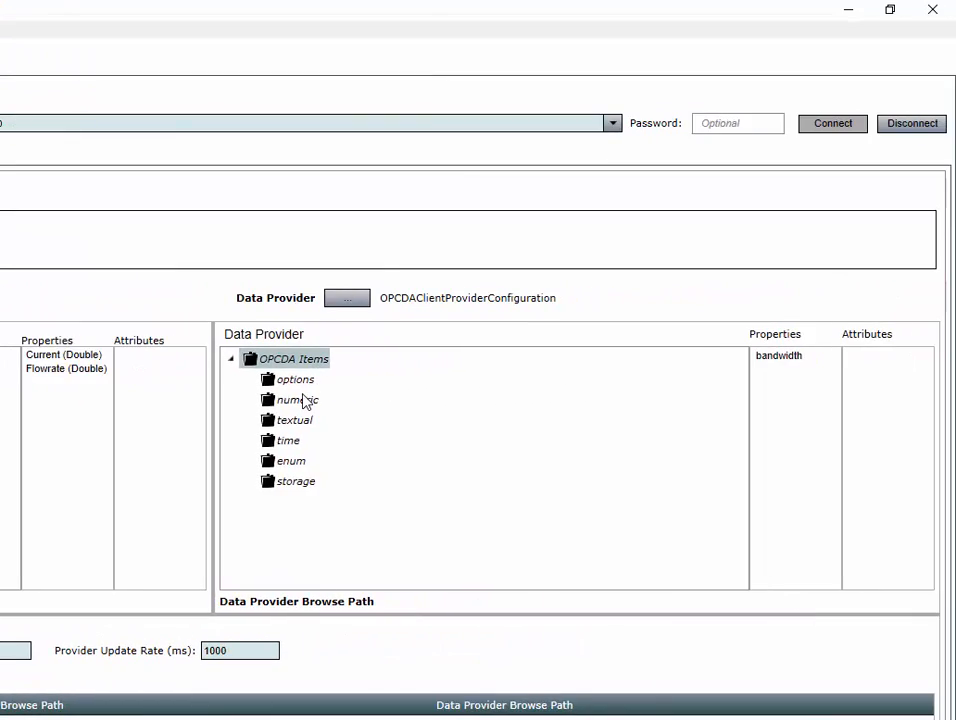
{"action": "double_click", "coordinate": [304, 401]}
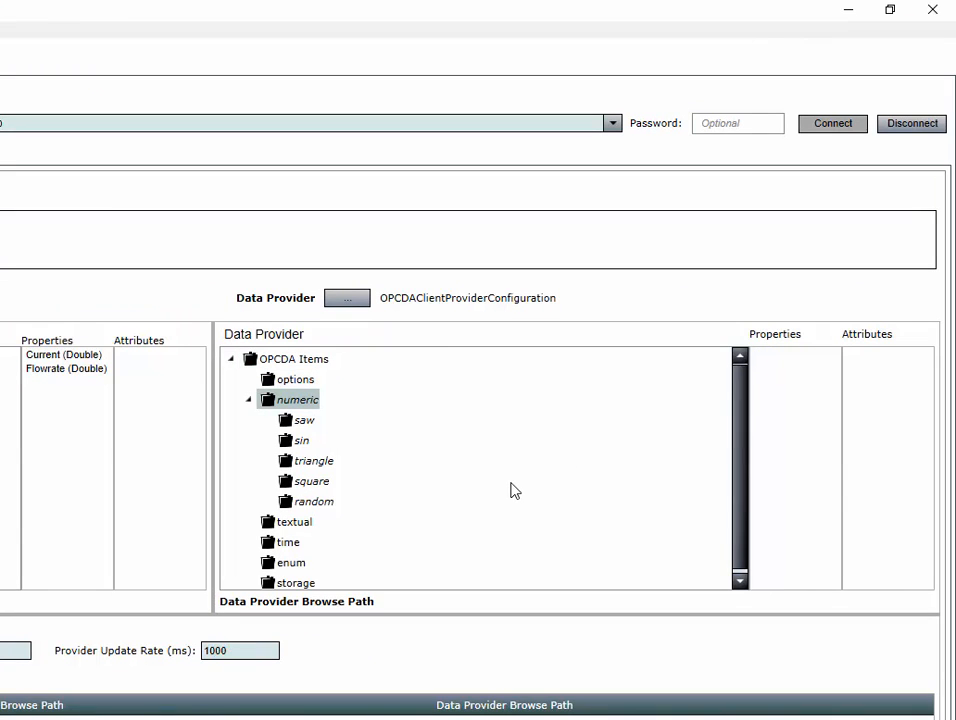
{"action": "left_click", "coordinate": [296, 422]}
{"action": "left_click", "coordinate": [301, 443]}
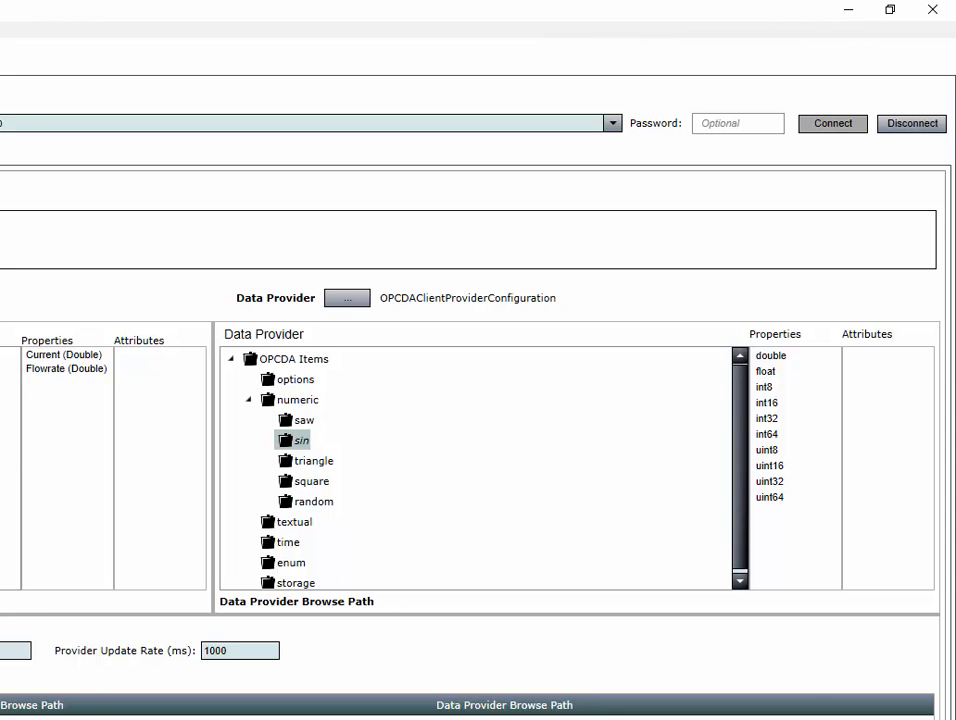
{"action": "left_click", "coordinate": [63, 356]}
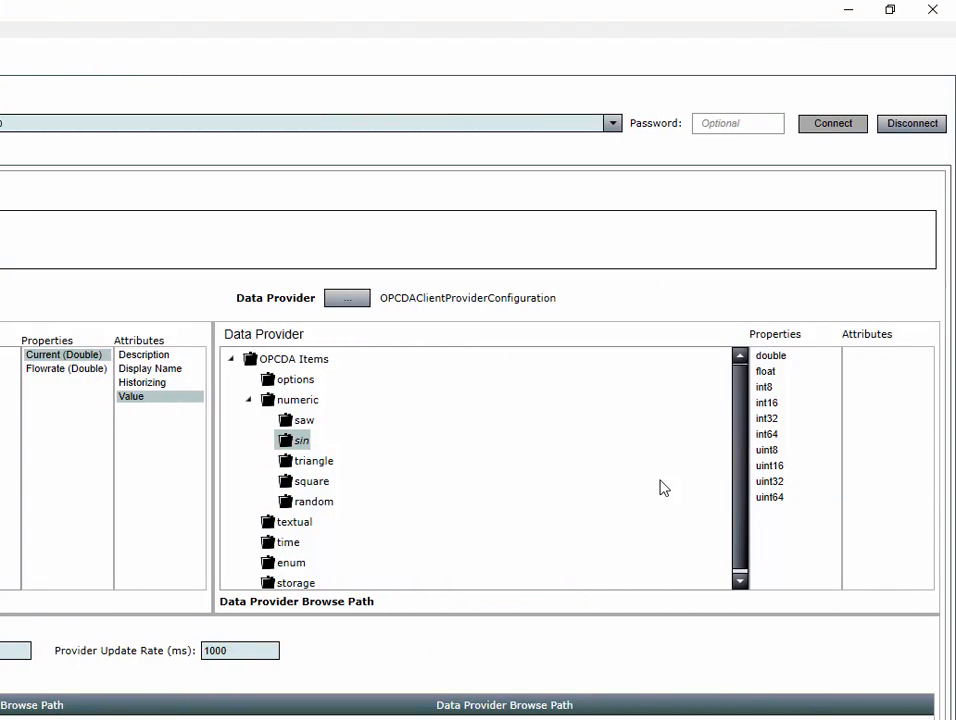
{"action": "left_click", "coordinate": [768, 452]}
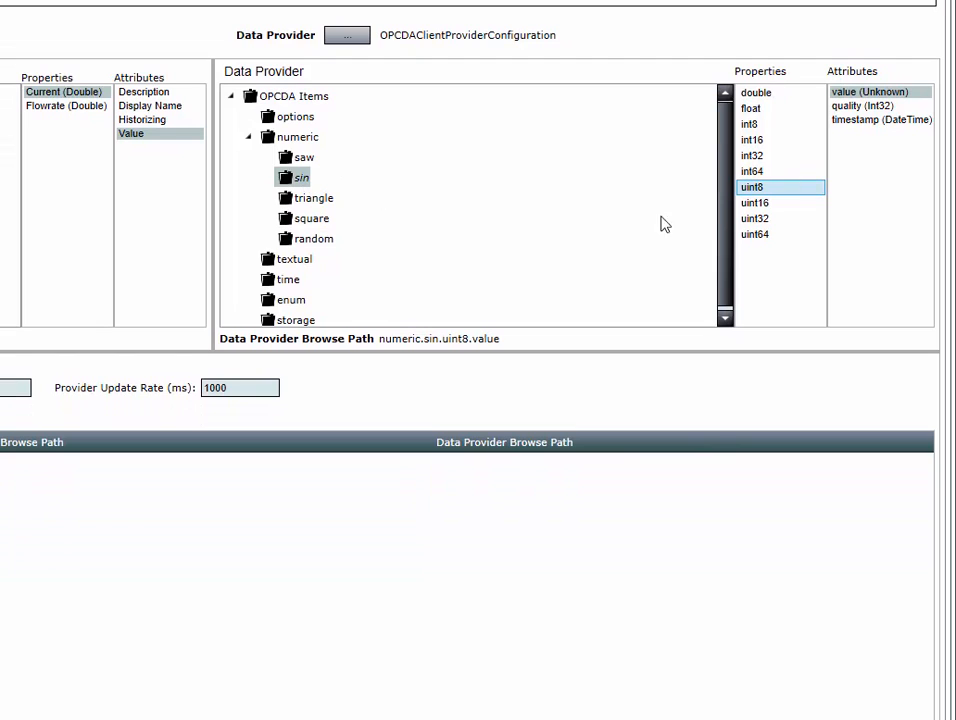
{"action": "right_click", "coordinate": [768, 189]}
{"action": "left_click", "coordinate": [806, 200]}
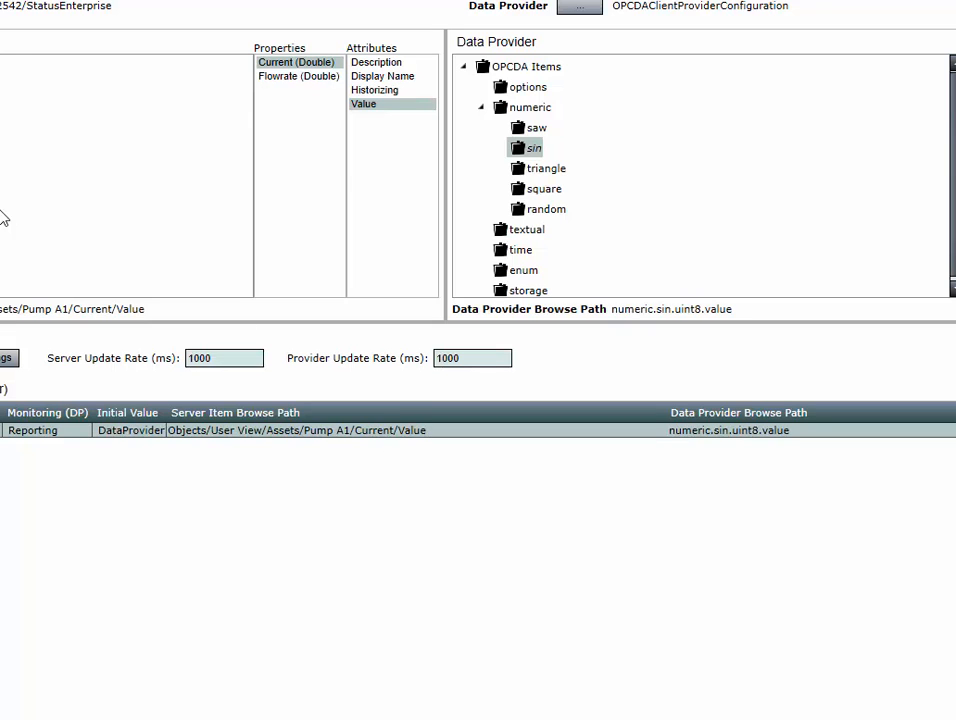
- Add a mapping from numeric.saw.uint8 value to Pump A1's Flowrate value and save the configuration
{"action": "left_click", "coordinate": [304, 78]}
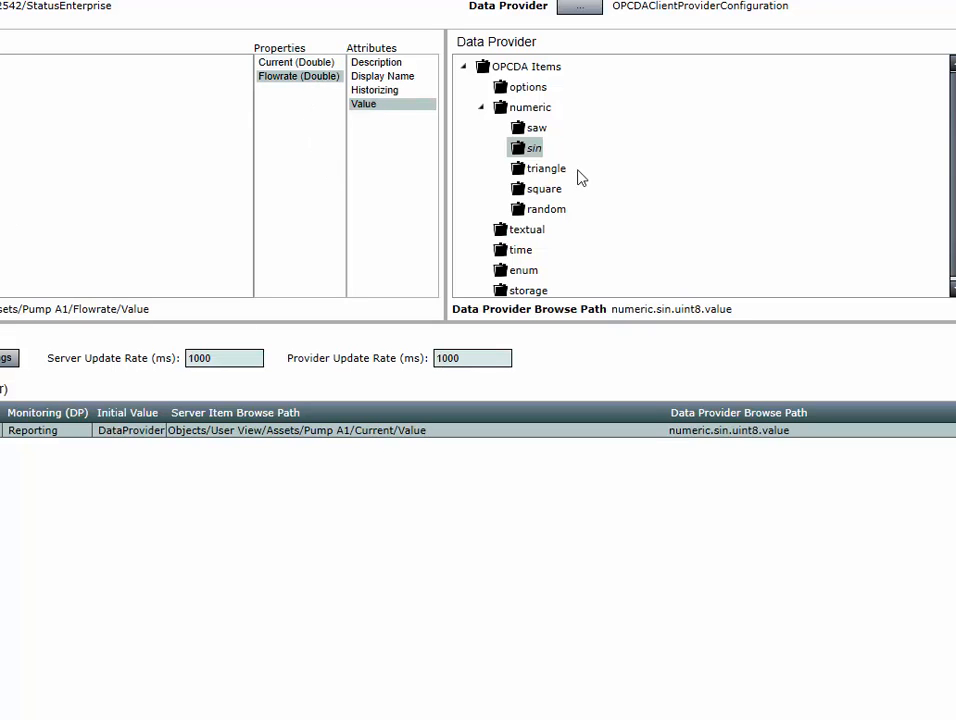
{"action": "left_click", "coordinate": [540, 129]}
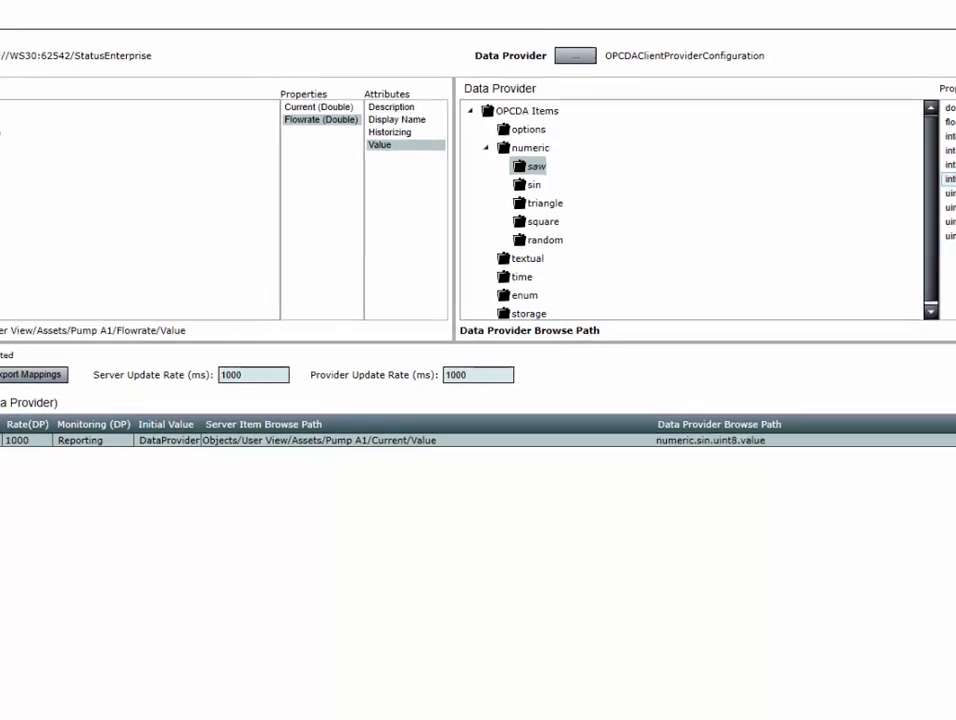
{"action": "left_click", "coordinate": [841, 295]}
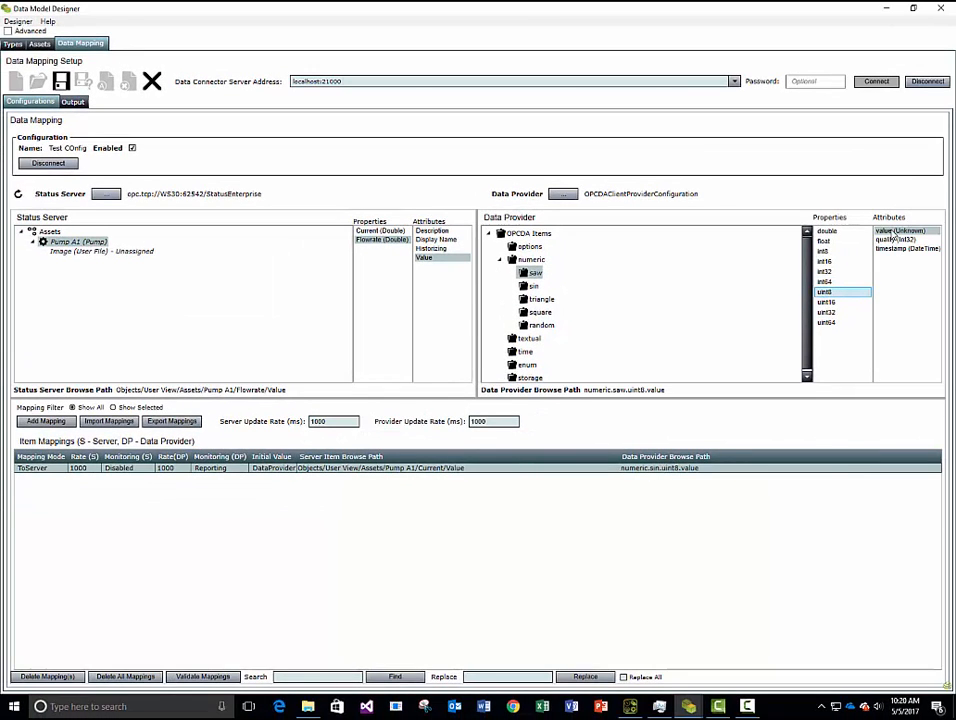
{"action": "right_click", "coordinate": [820, 293]}
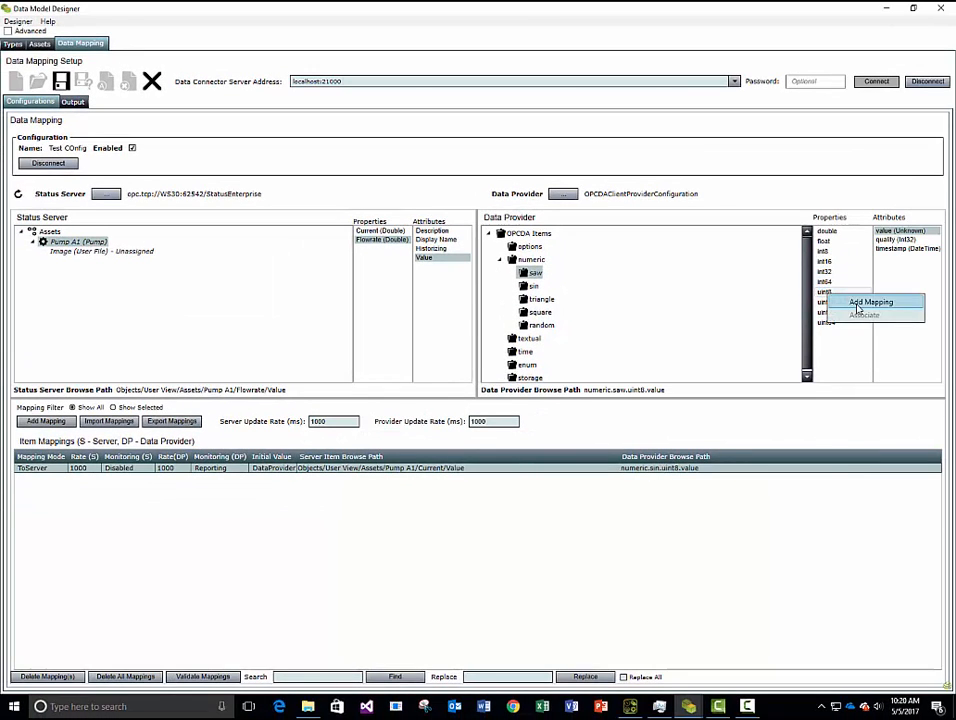
{"action": "left_click", "coordinate": [852, 302]}
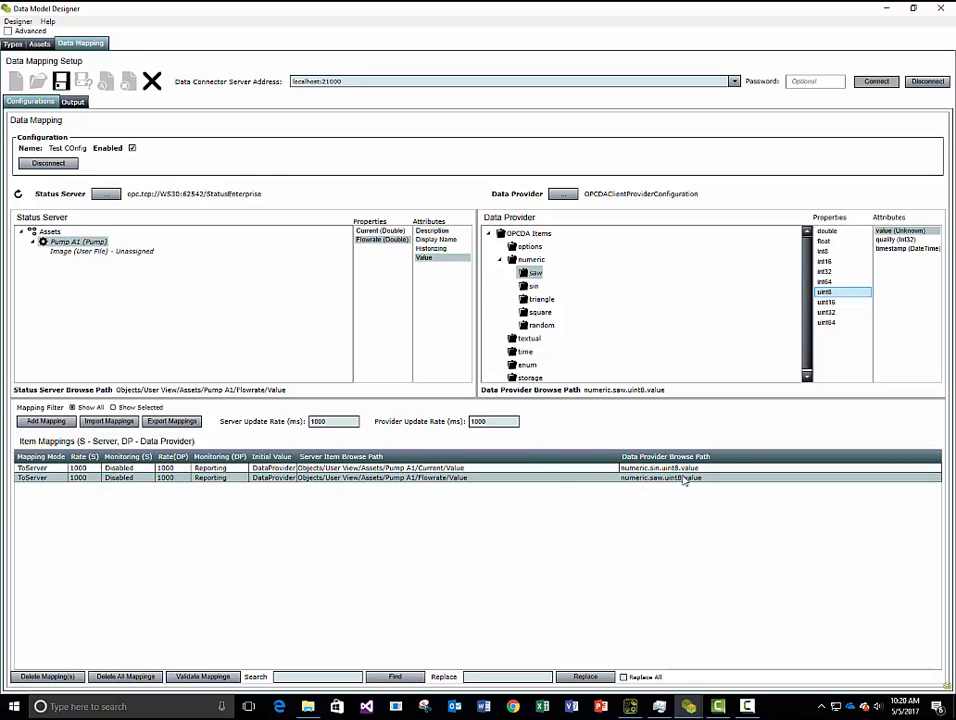
{"action": "left_click", "coordinate": [60, 82]}
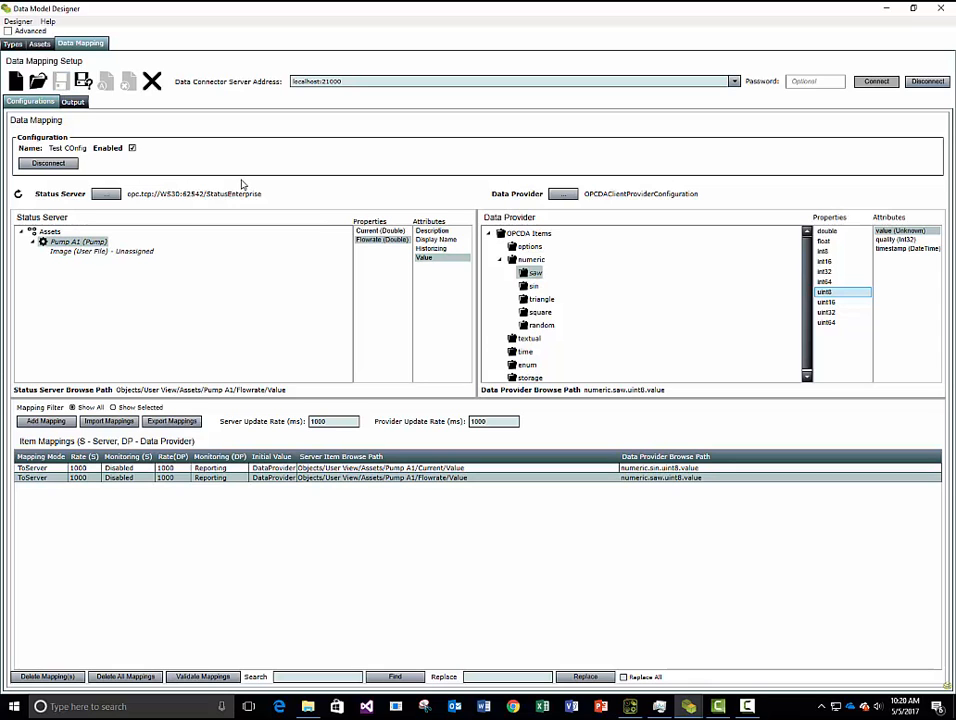
- Switch to the Status Enterprise Model Browser, log in to the Status Server, and view Pump A1's property table
{"action": "left_click", "coordinate": [885, 8]}
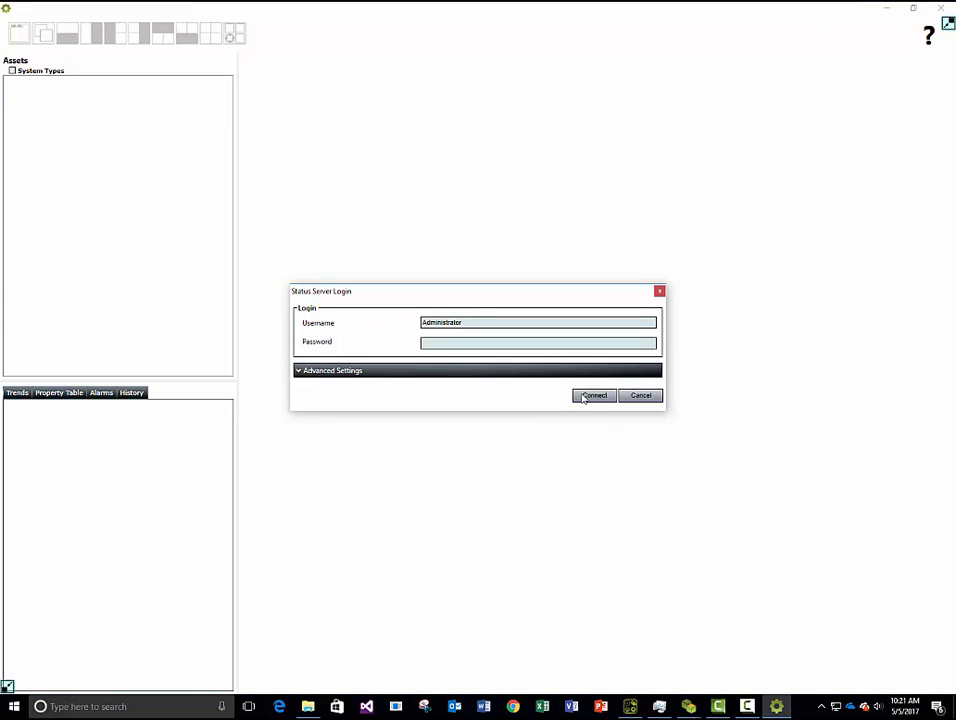
{"action": "left_click", "coordinate": [588, 396]}
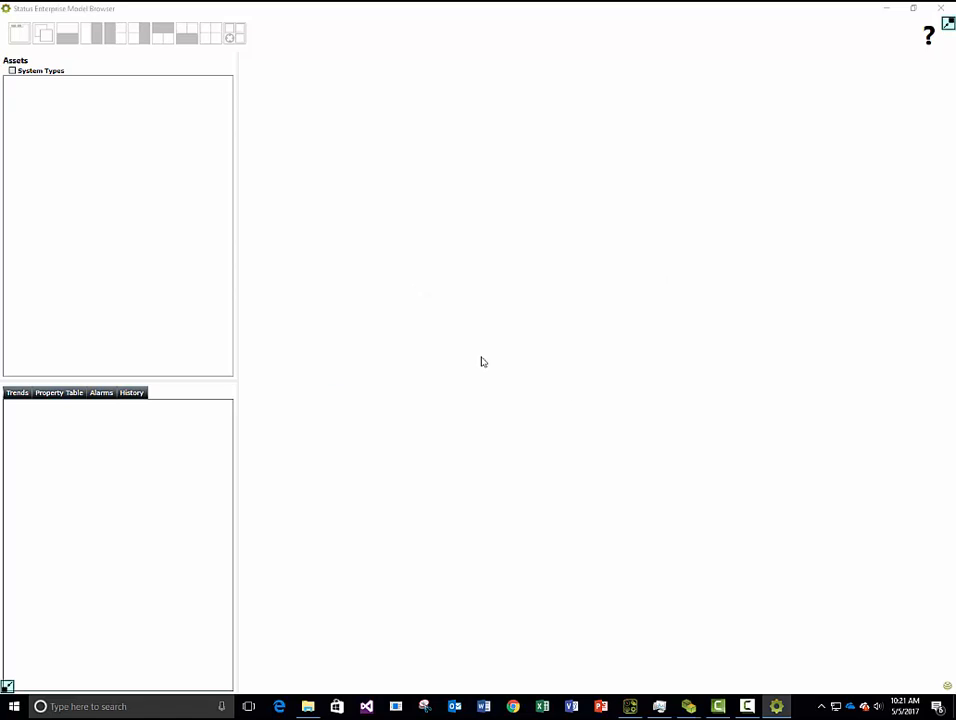
{"action": "left_click", "coordinate": [44, 89]}
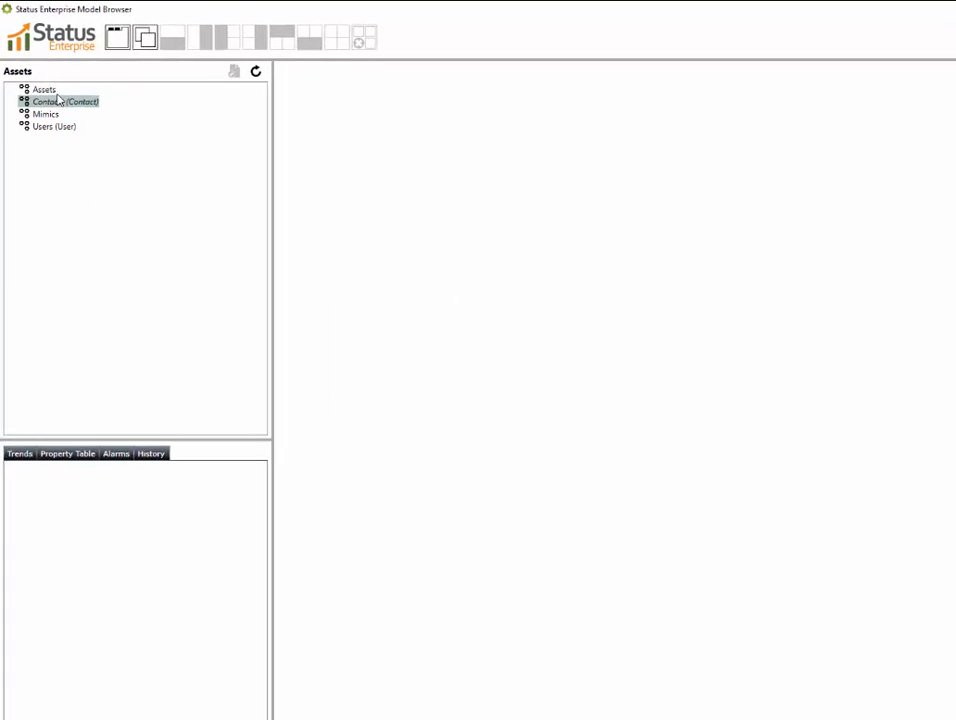
{"action": "left_click", "coordinate": [43, 80]}
{"action": "left_click", "coordinate": [85, 140]}
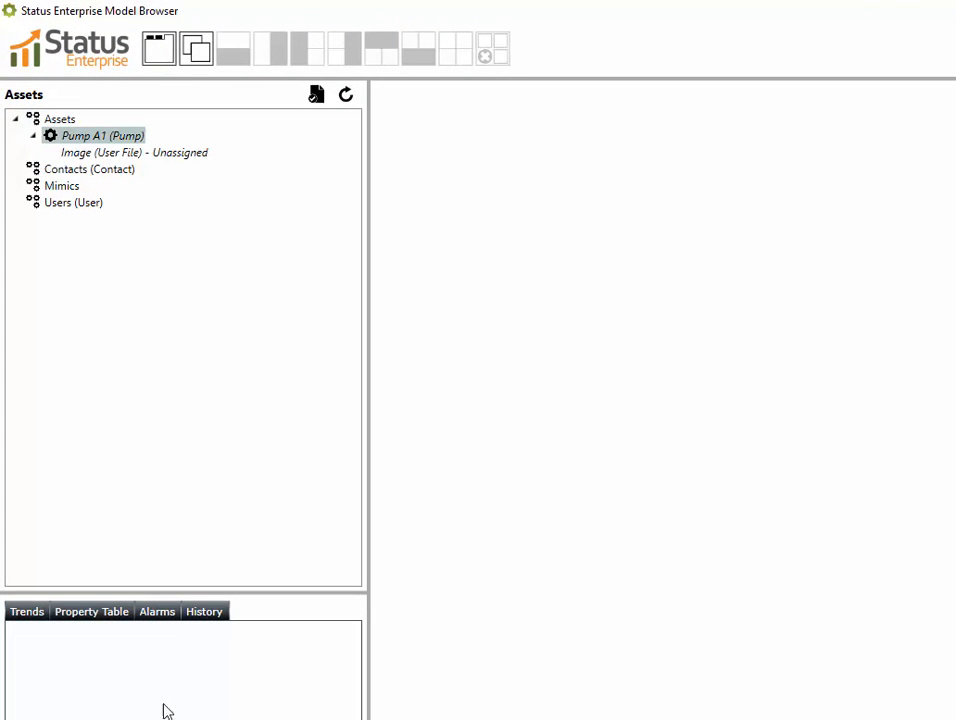
{"action": "left_click", "coordinate": [90, 609]}
{"action": "left_click", "coordinate": [50, 652]}
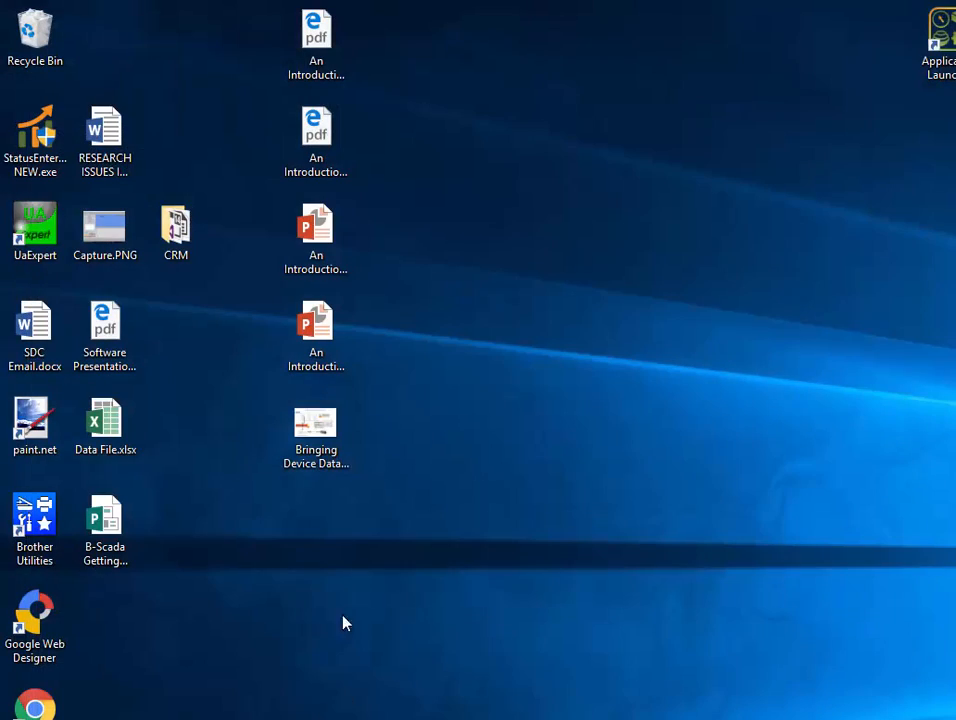
- Open the "Bringing Device Data..." image from the desktop
{"action": "double_click", "coordinate": [316, 428]}
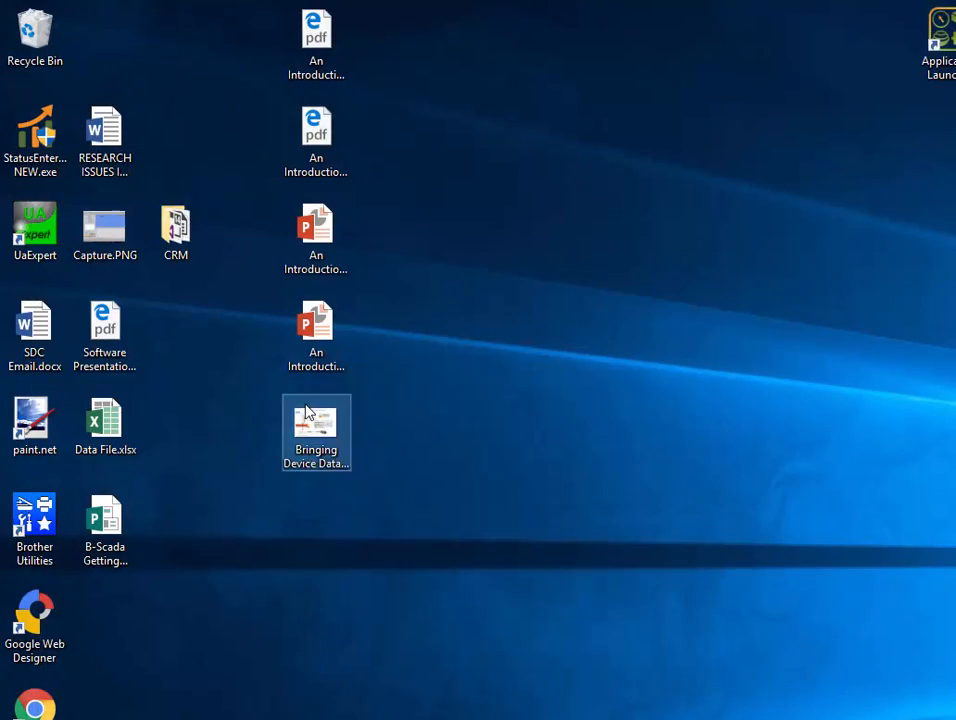